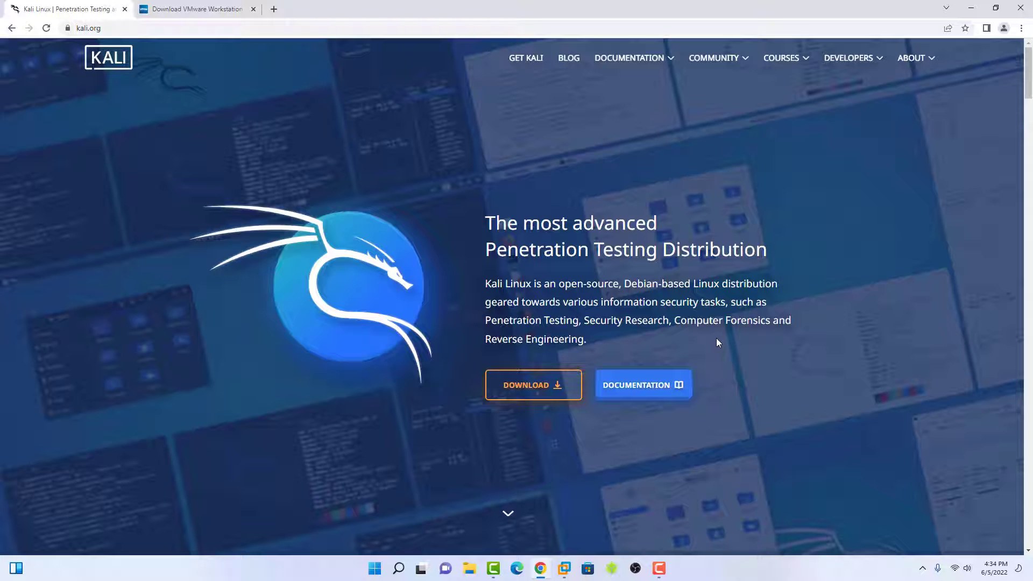
Show the Get Kali Virtual Machines section, toggling to 32-bit and back to 64-bit images
left_click(549, 387)
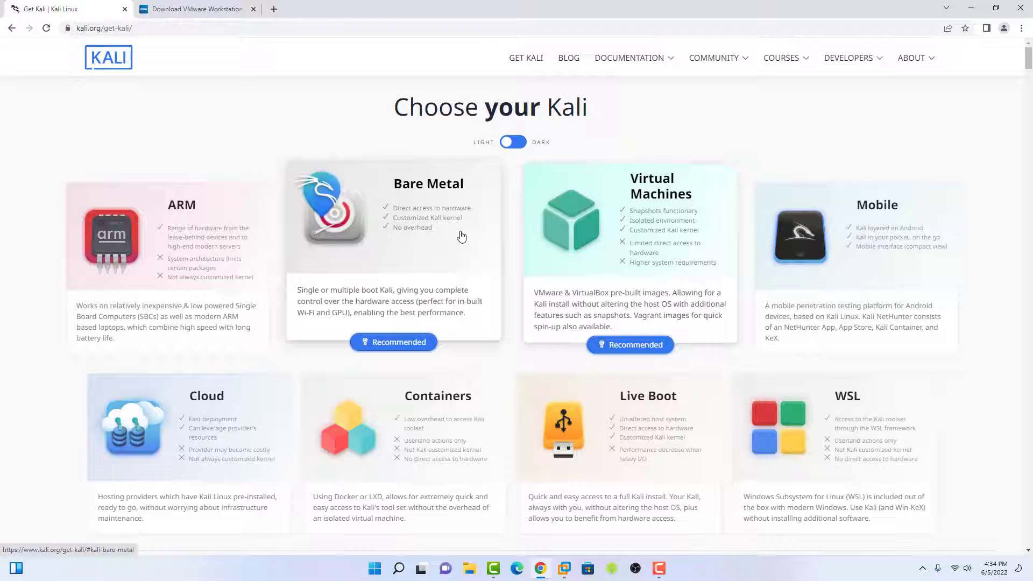
left_click(655, 246)
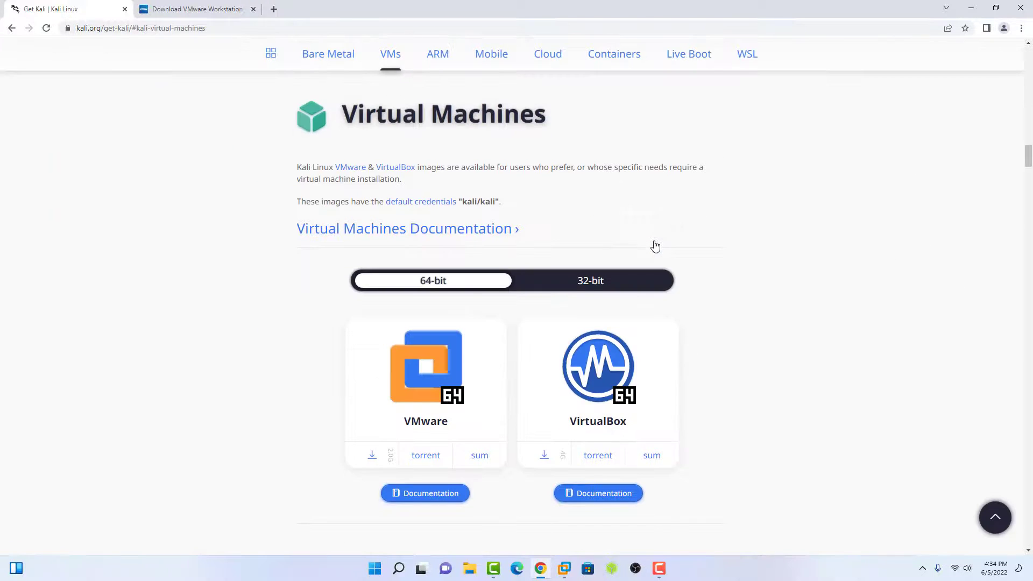
scroll(432, 275, "down", 1)
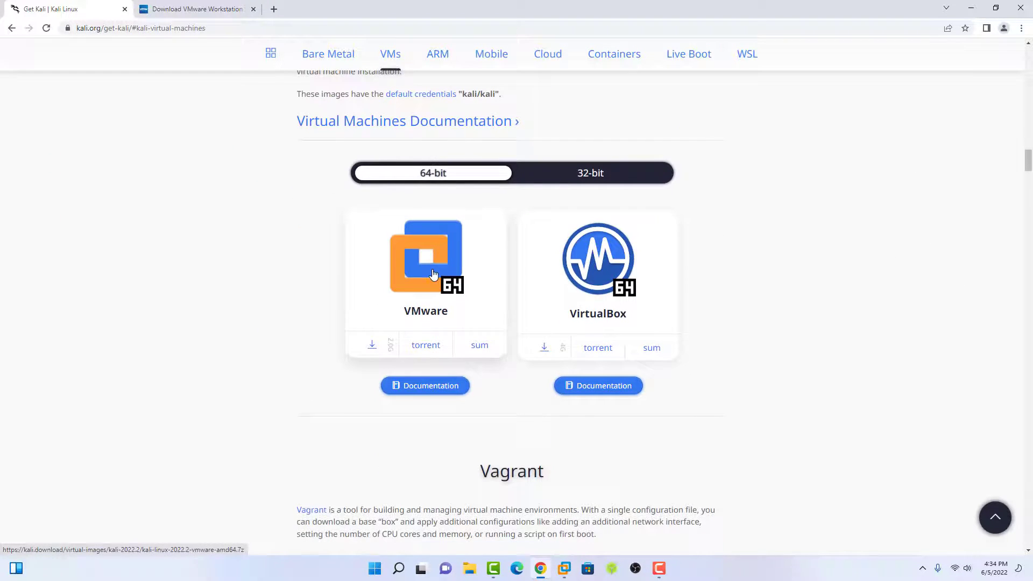
left_click(598, 176)
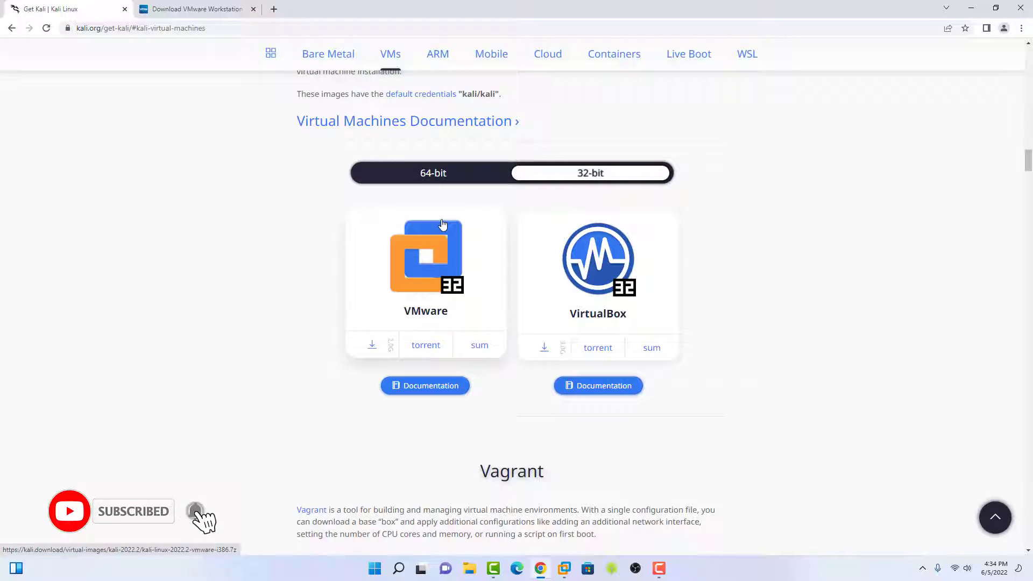
left_click(431, 173)
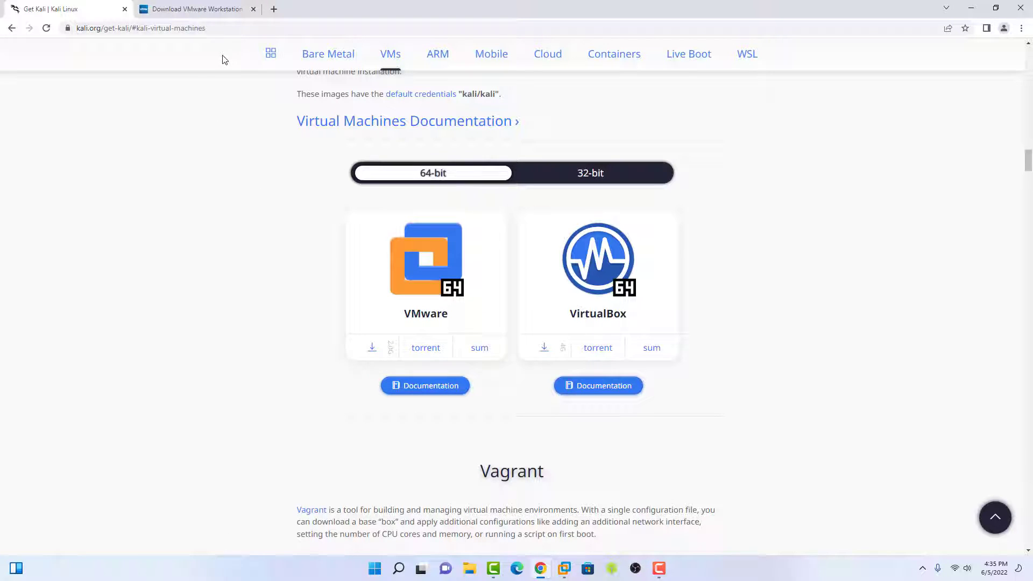
Check the VMware Workstation 16 Player download tab, then minimize Chrome
left_click(197, 11)
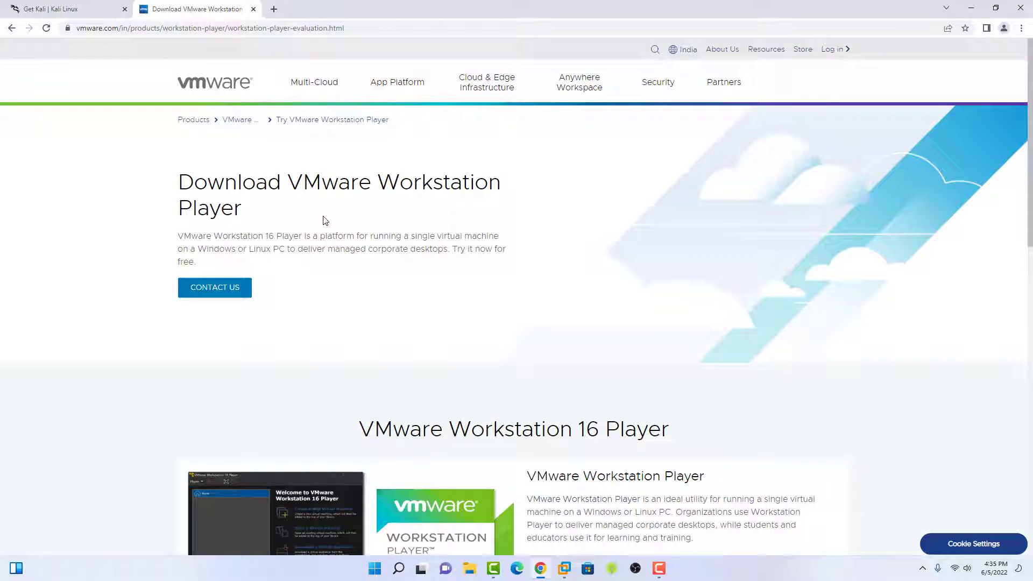
scroll(325, 221, "down", 3)
scroll(331, 231, "up", 1)
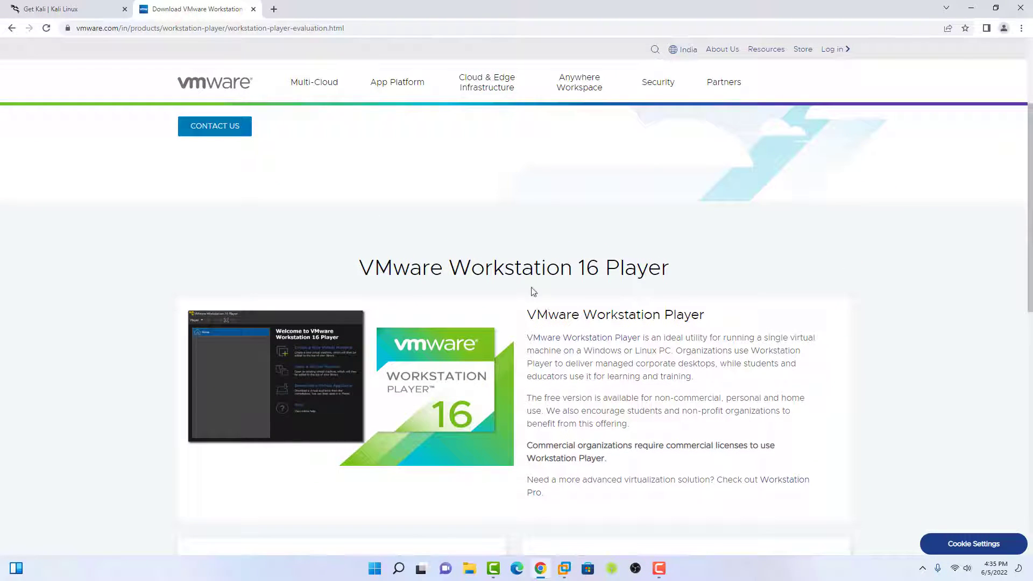
scroll(543, 288, "down", 2)
scroll(545, 288, "down", 2)
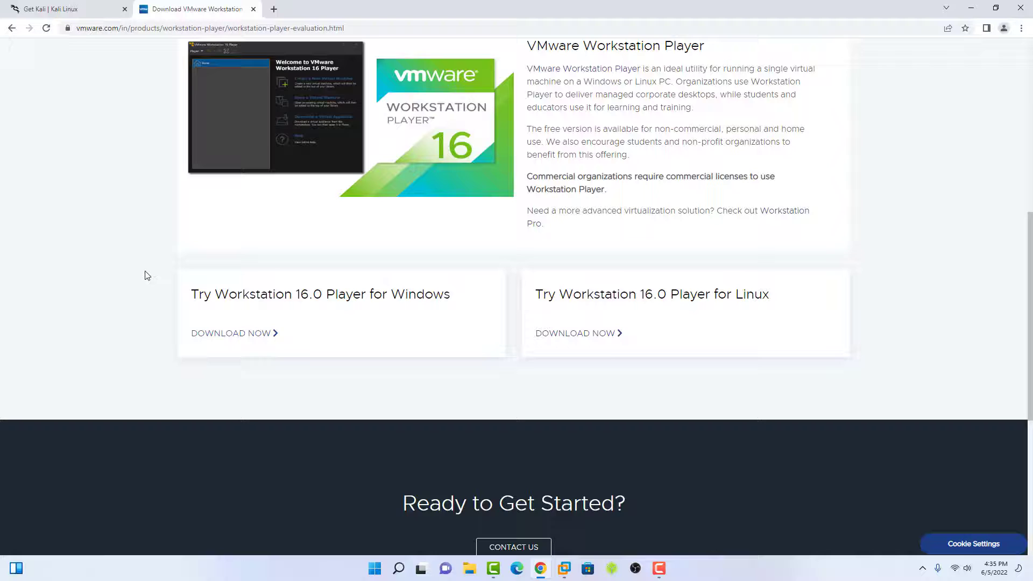
scroll(184, 312, "up", 1)
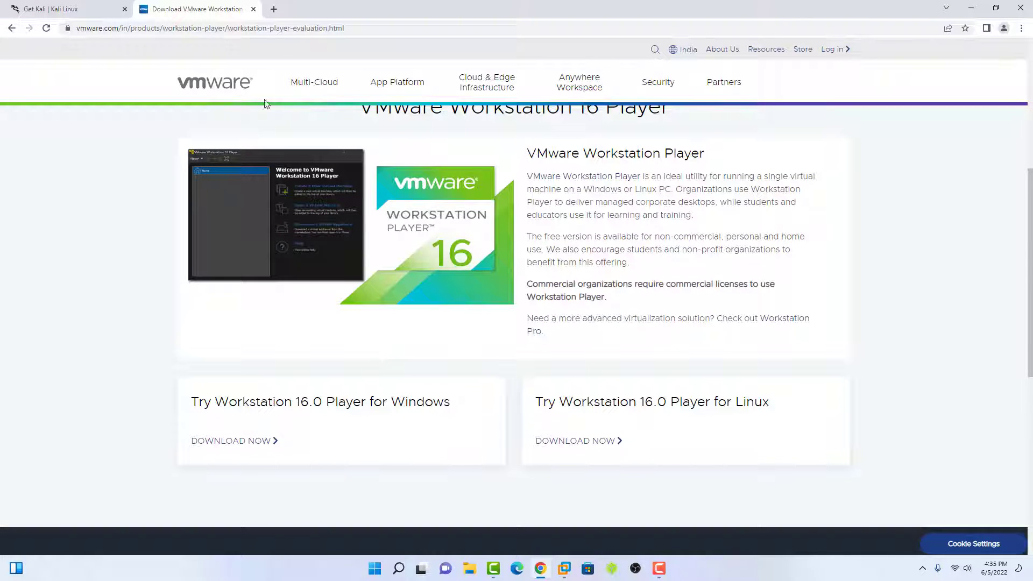
left_click(969, 10)
Open the Downloads folder in File Explorer and locate the kali-linux archive
key("super+e")
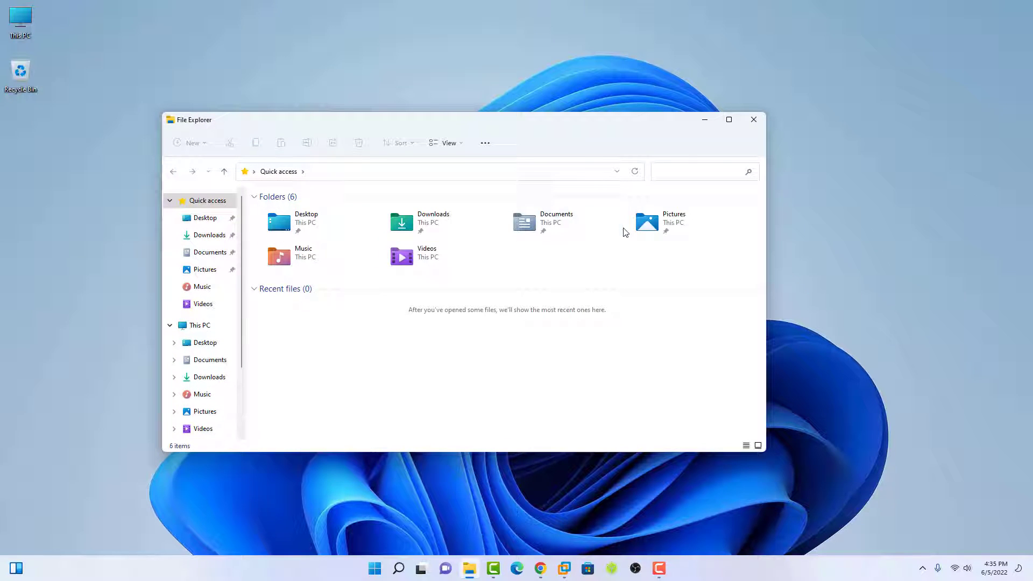
left_click(206, 235)
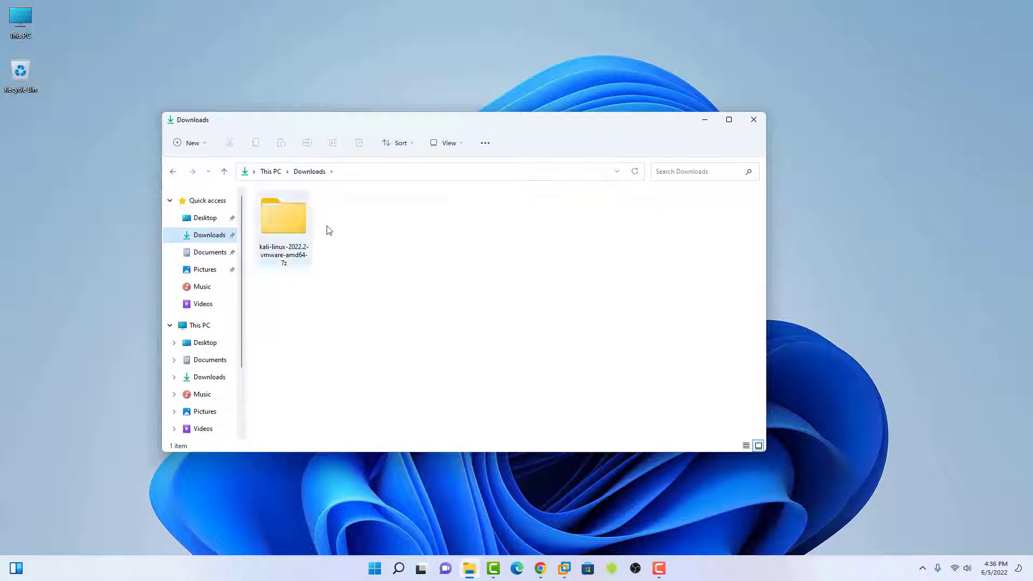
double_click(291, 234)
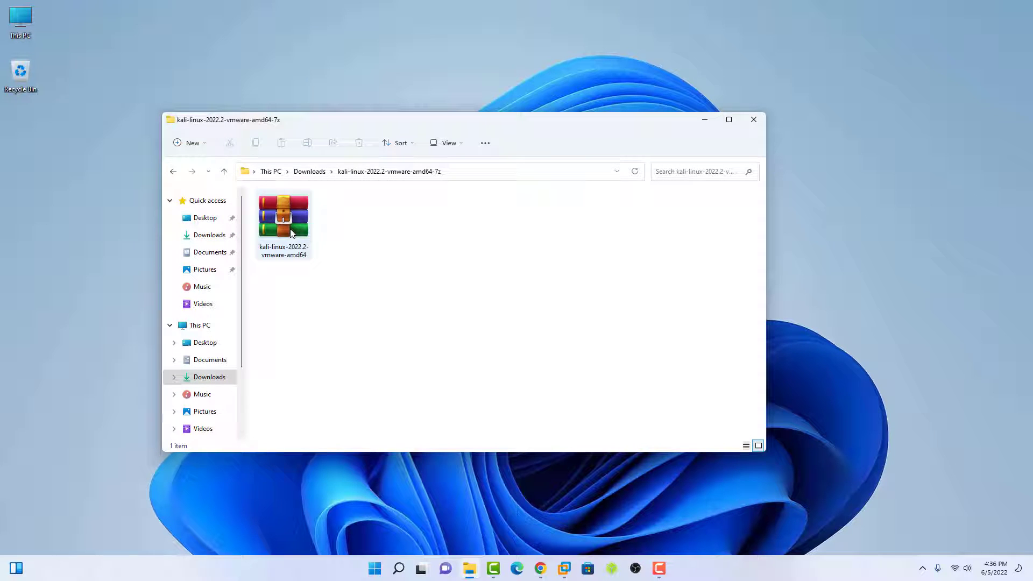
Extract the archive to kali-linux-2022.2-vmware-amd64\, view its VM files, and close Explorer
right_click(281, 225)
left_click(350, 356)
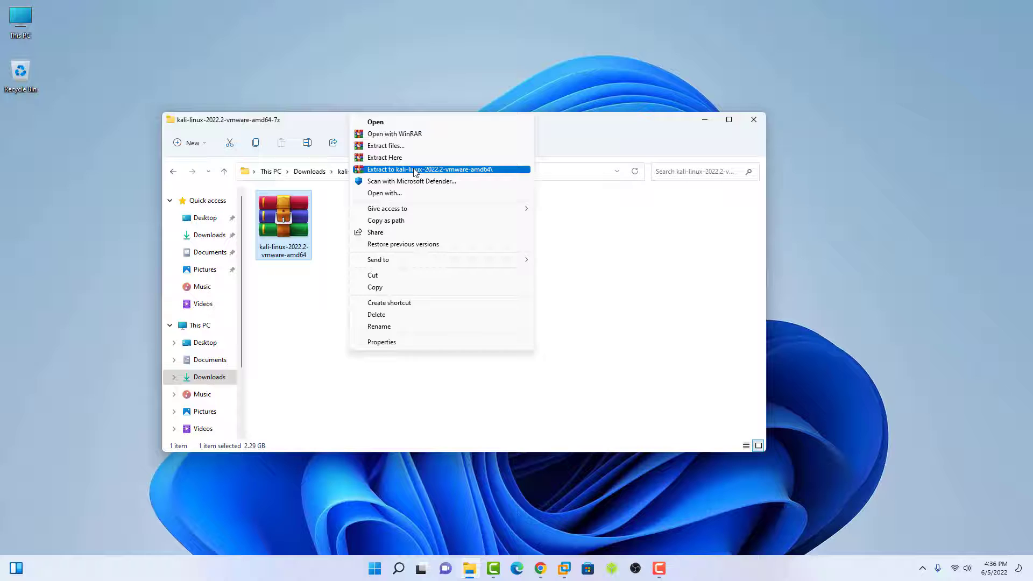
left_click(436, 169)
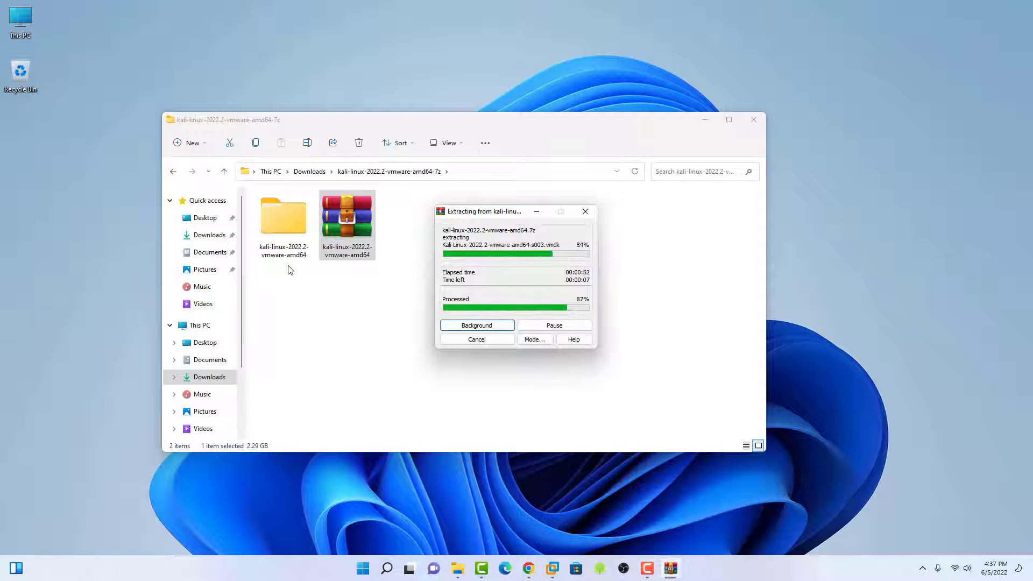
double_click(284, 218)
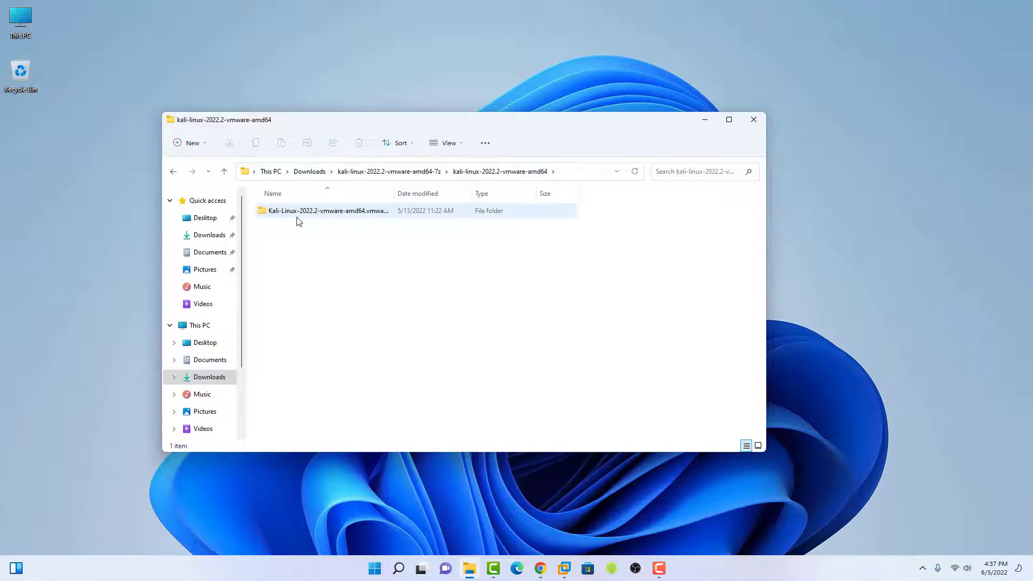
left_click(753, 120)
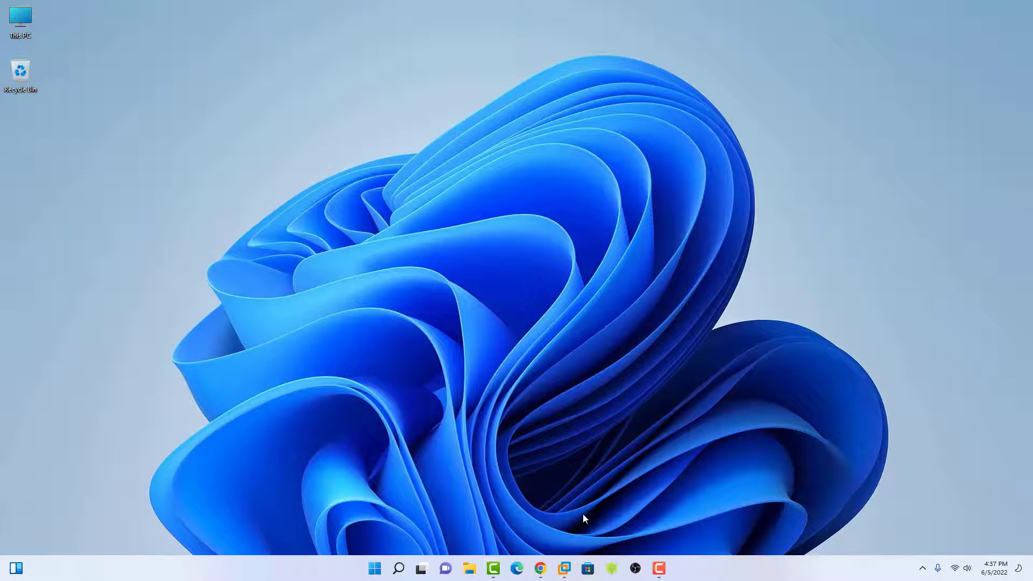
Open the Kali-Linux-2022.2-vmware-amd64 VM file from the extracted Downloads folder
left_click(564, 568)
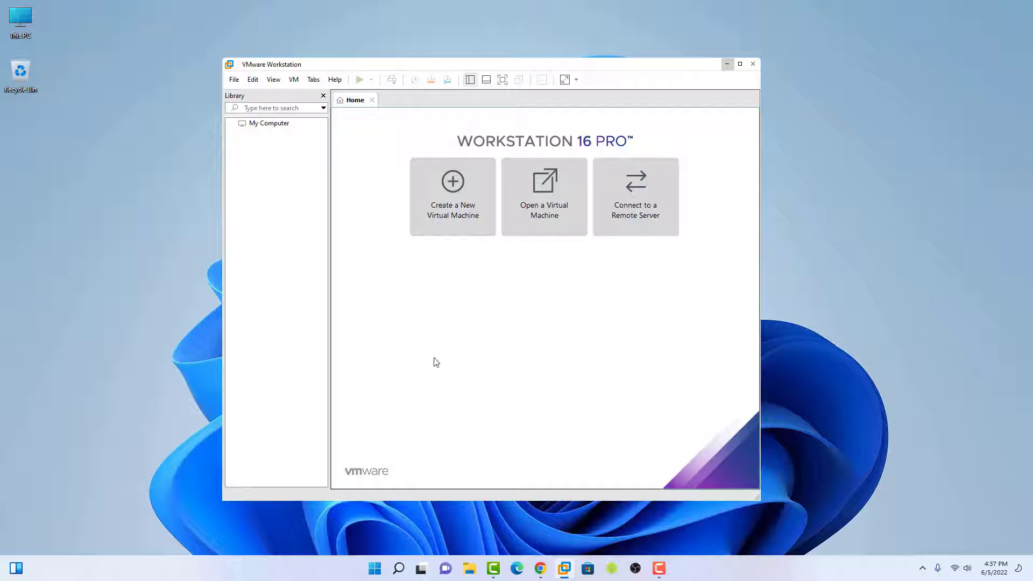
left_click(547, 201)
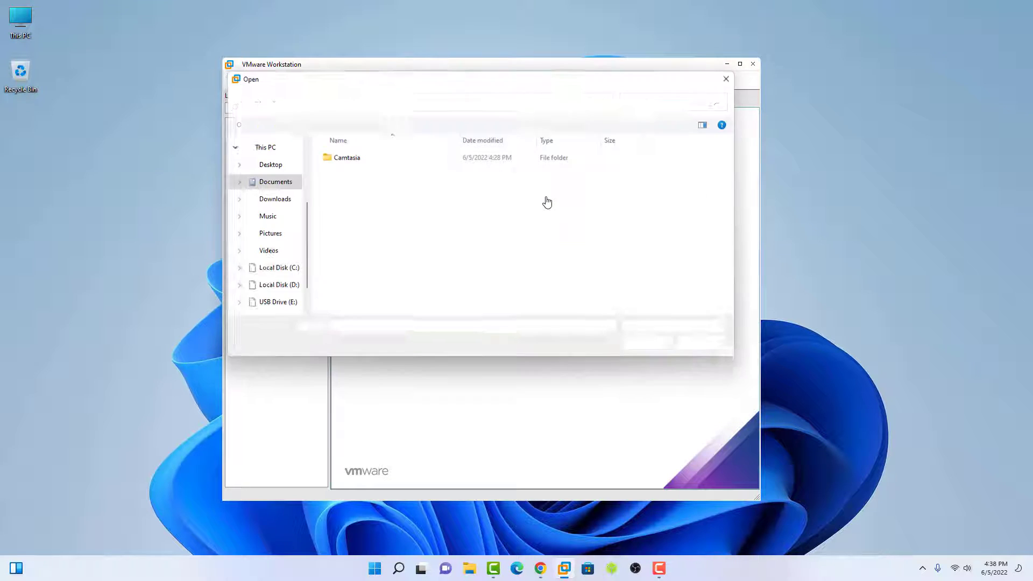
left_click(273, 200)
double_click(380, 176)
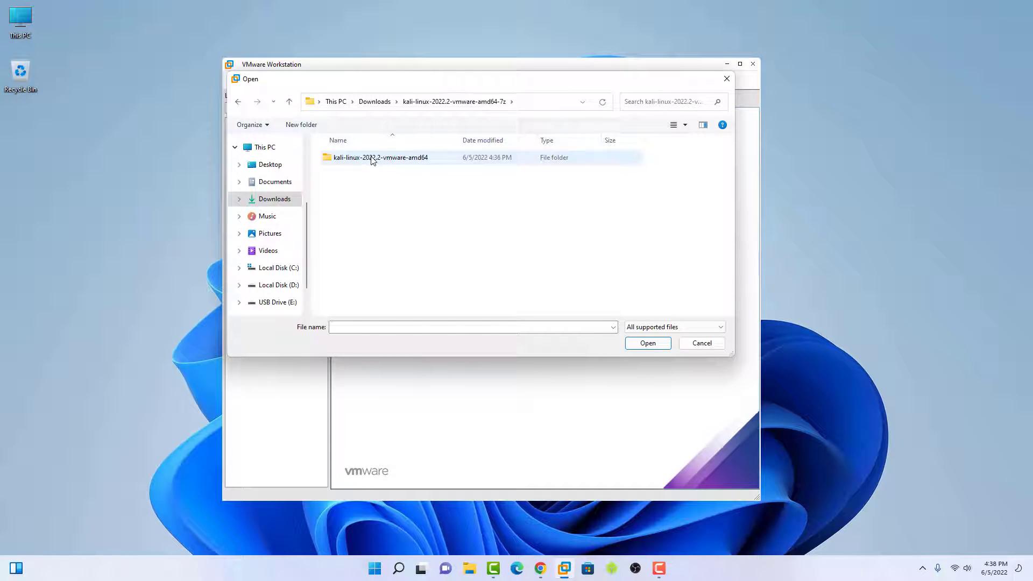
double_click(373, 159)
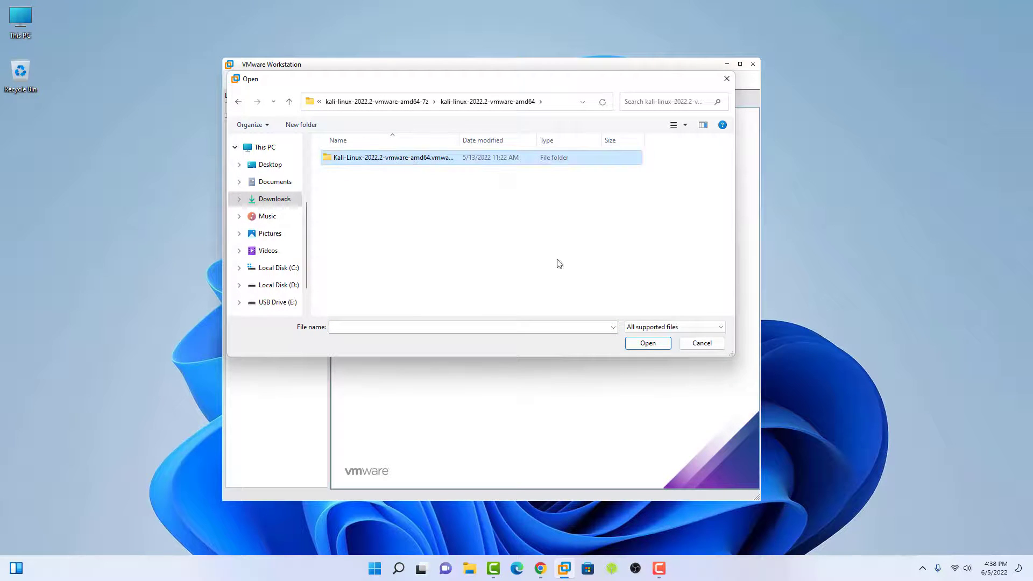
left_click(647, 342)
left_click(370, 158)
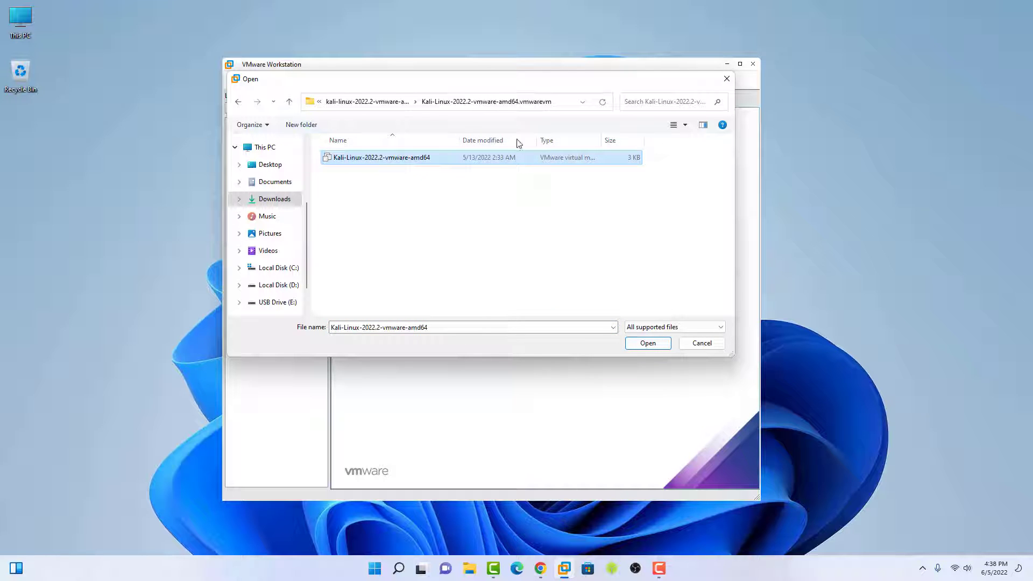
left_click(647, 346)
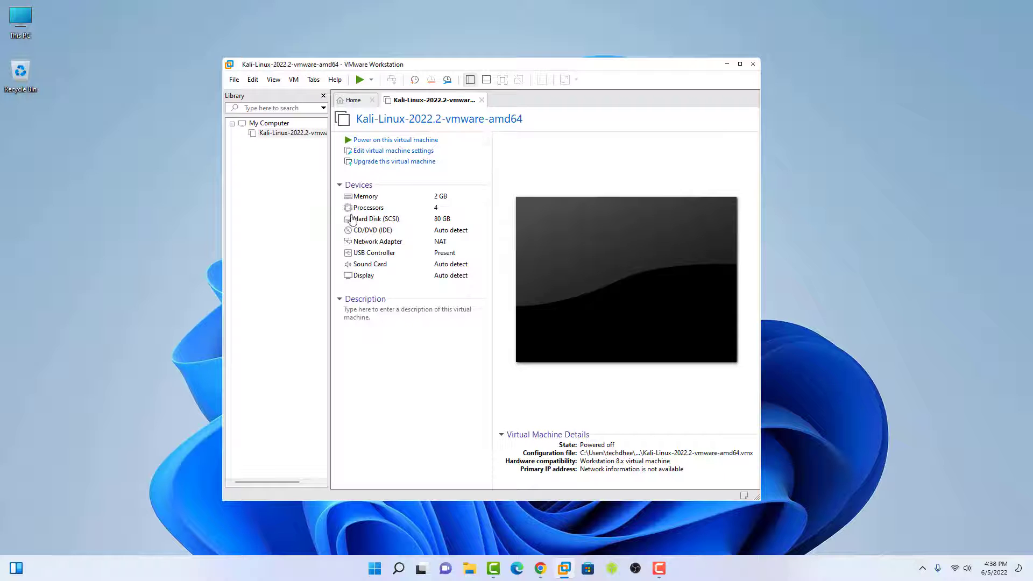
Convert the existing Kali VM in place to Workstation 16.2.x hardware compatibility
left_click(382, 165)
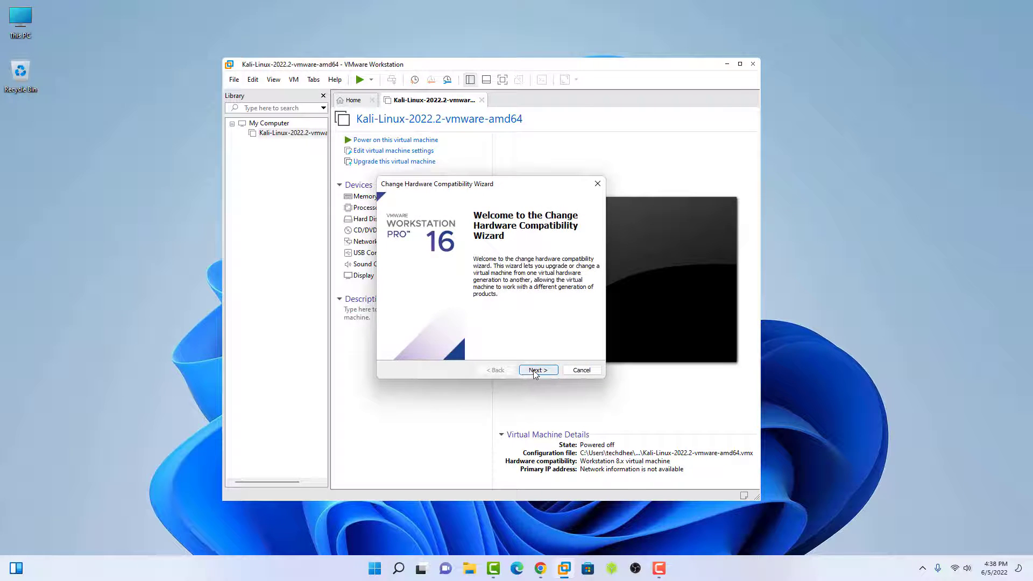
left_click(534, 372)
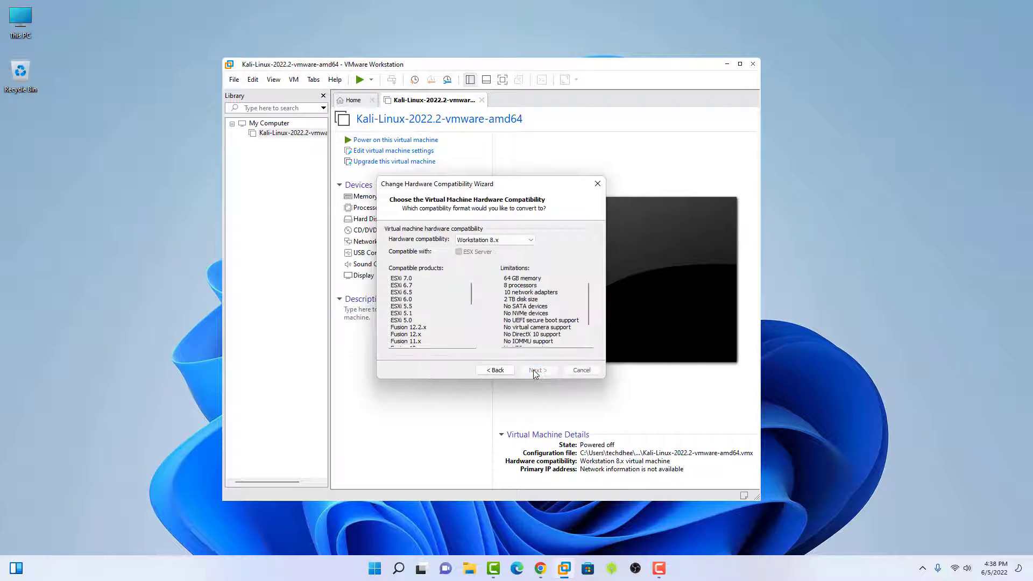
left_click(497, 241)
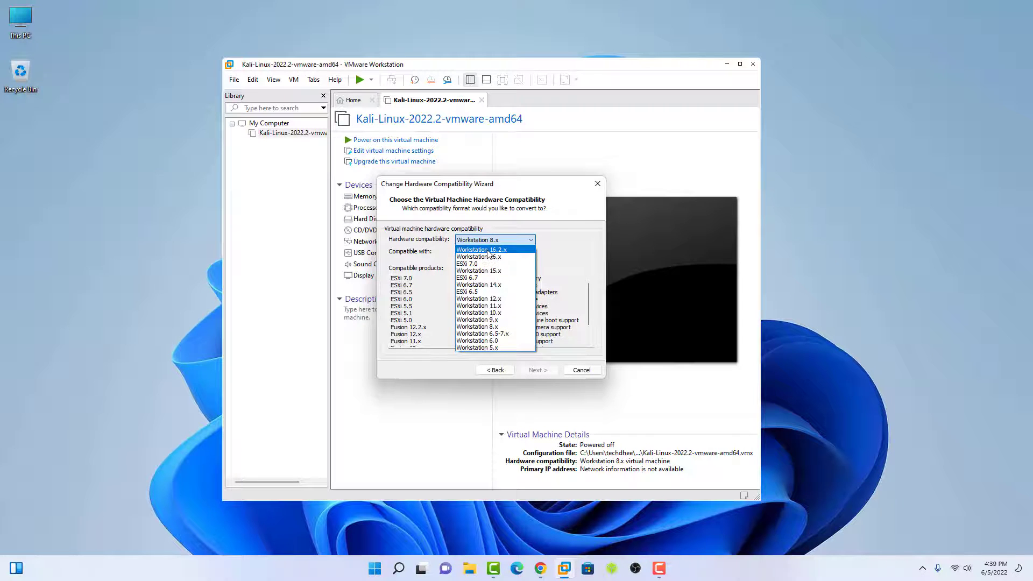
left_click(489, 251)
left_click(540, 372)
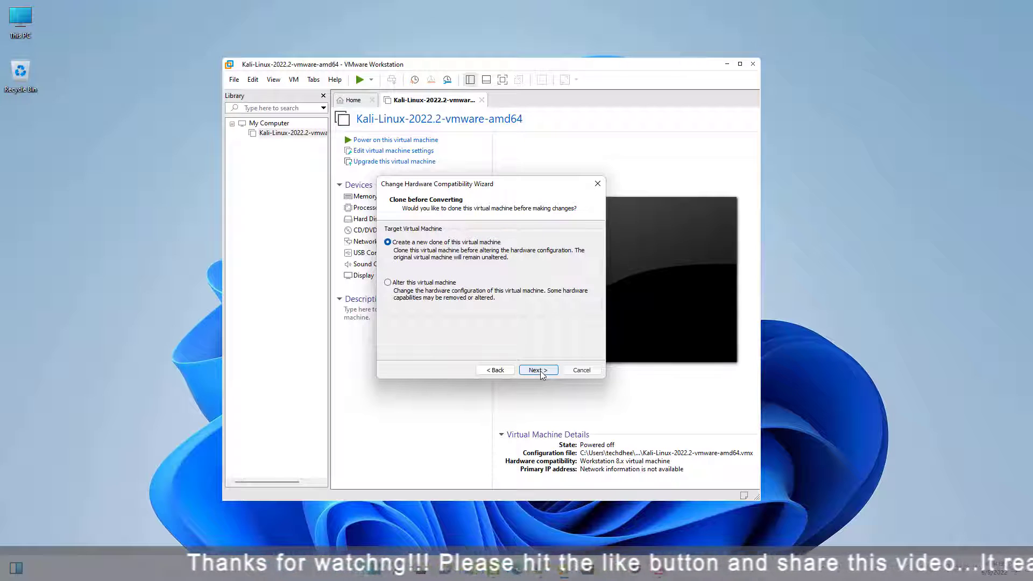
left_click(436, 296)
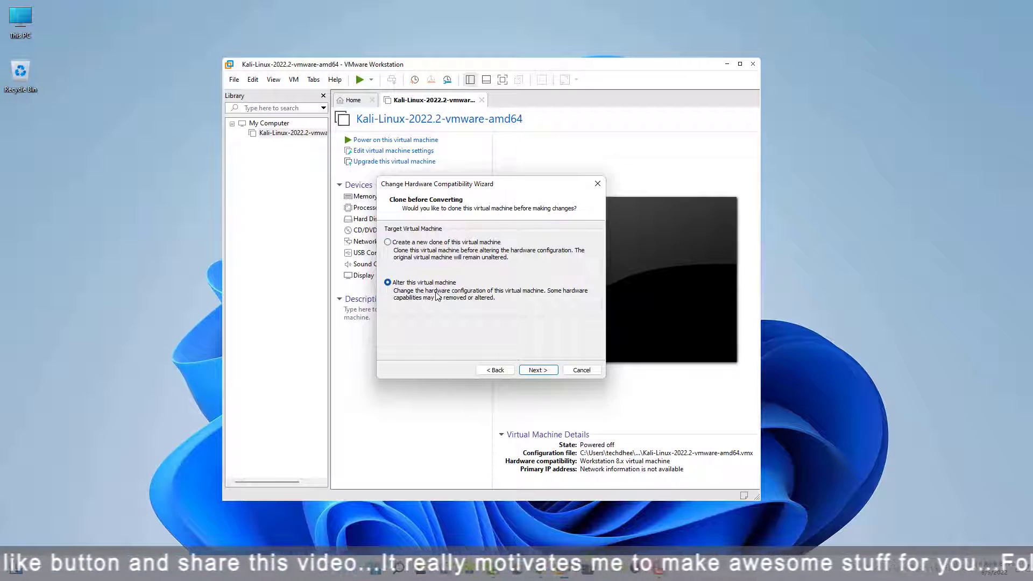
left_click(538, 371)
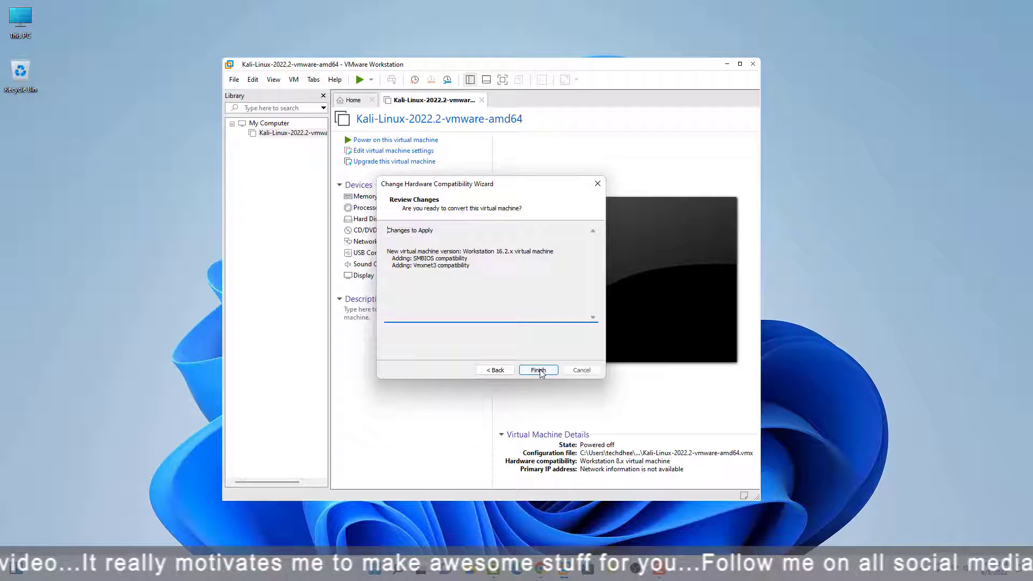
left_click(538, 370)
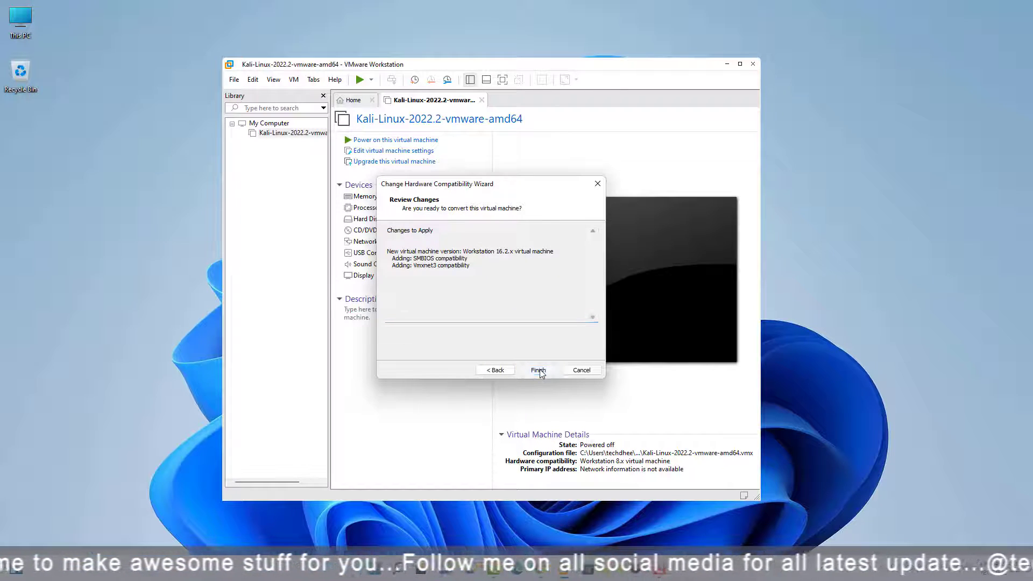
left_click(581, 370)
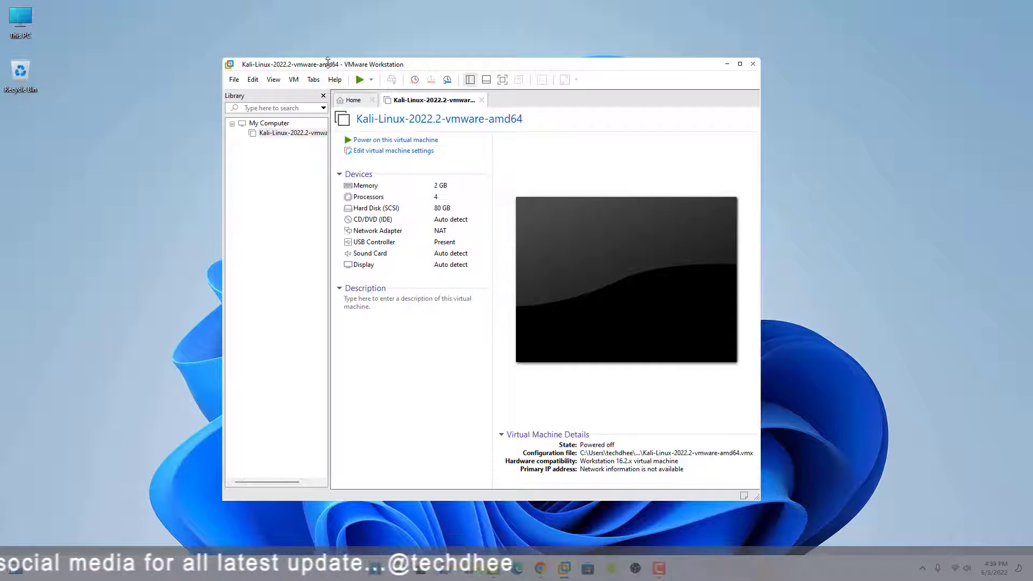
Raise the Kali VM memory to 4 GB, review other devices, save, and power on
left_click(392, 152)
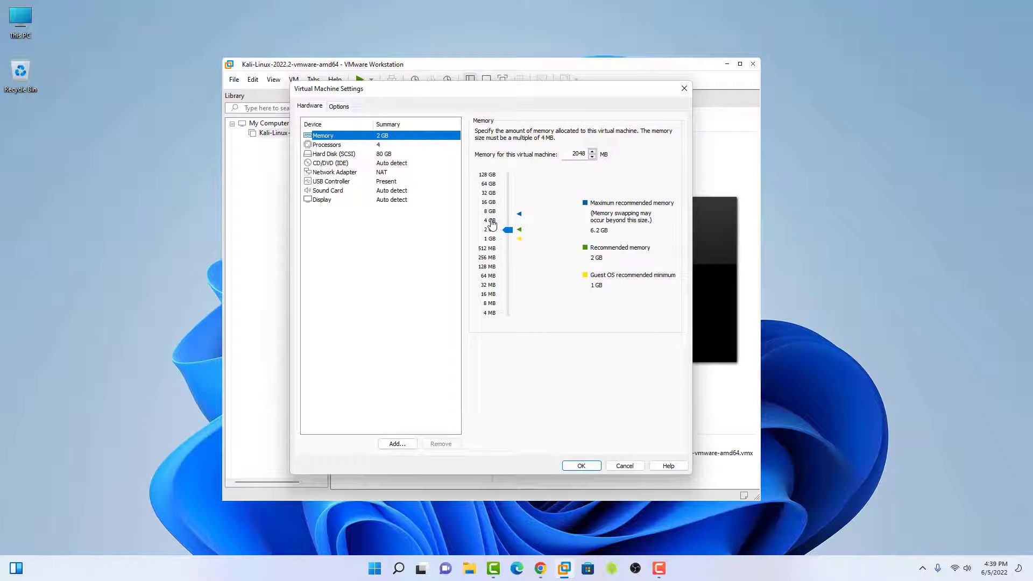
left_click(491, 221)
left_click(383, 146)
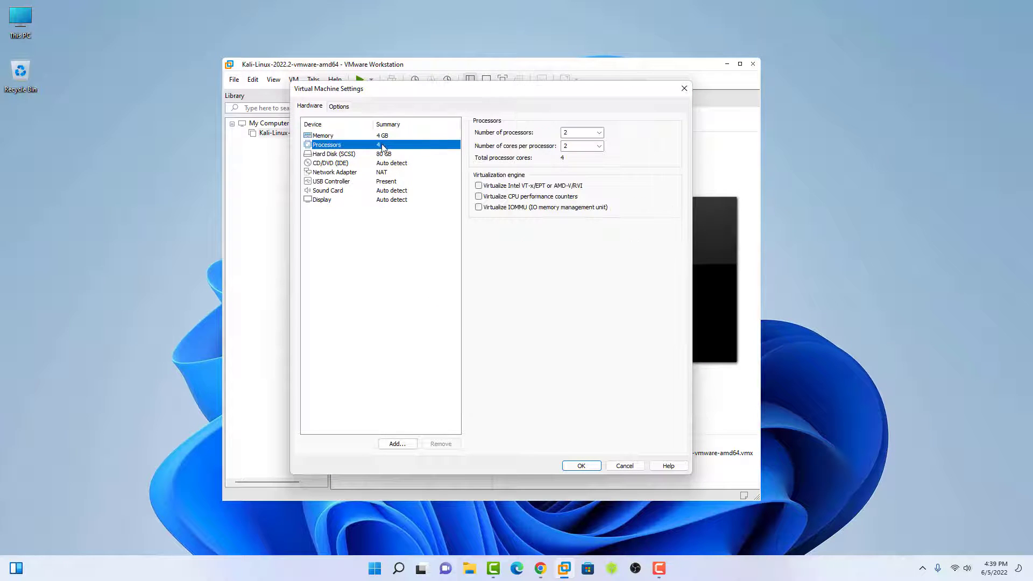
left_click(390, 154)
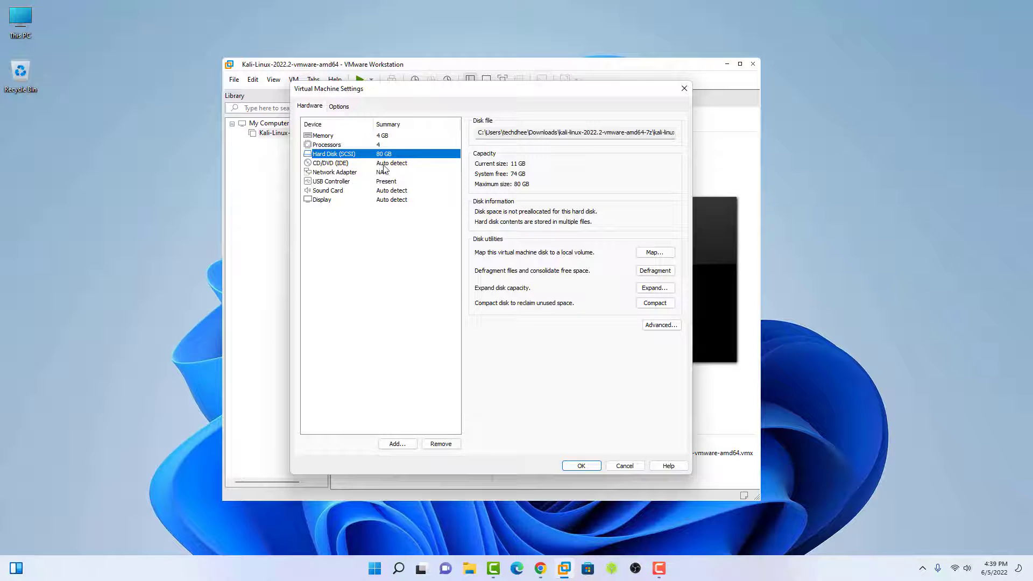
left_click(386, 164)
left_click(384, 172)
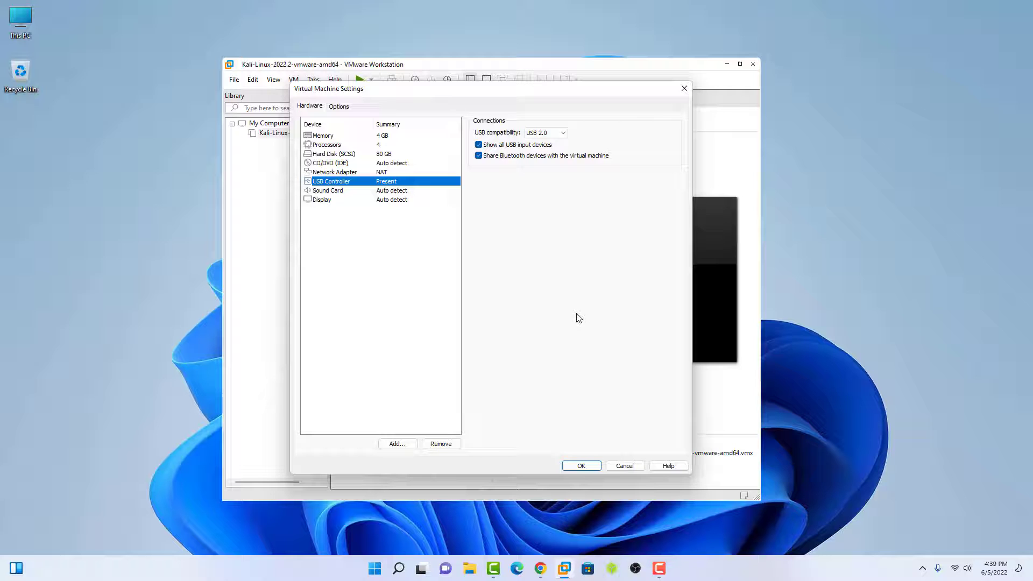
left_click(581, 465)
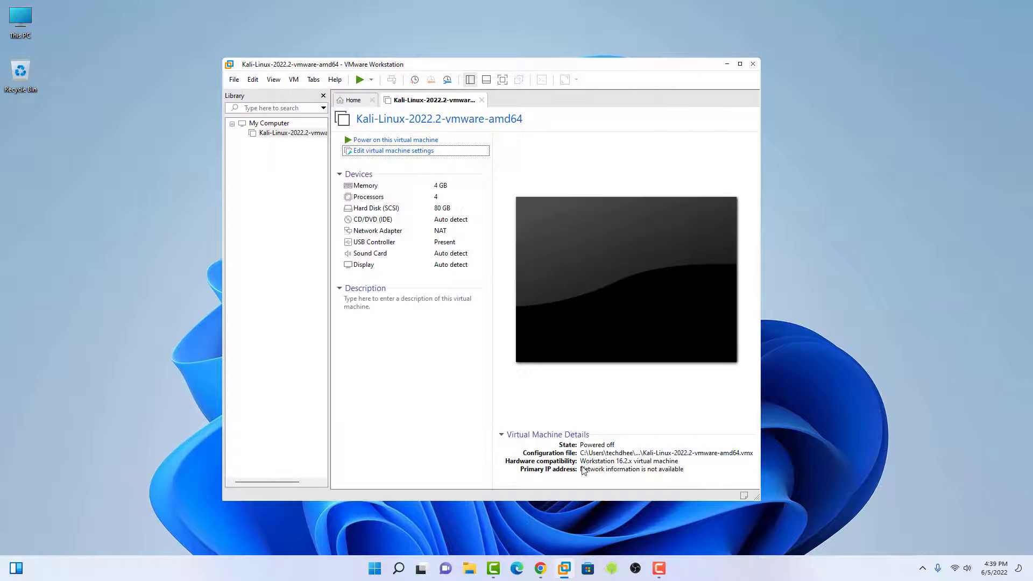
left_click(401, 141)
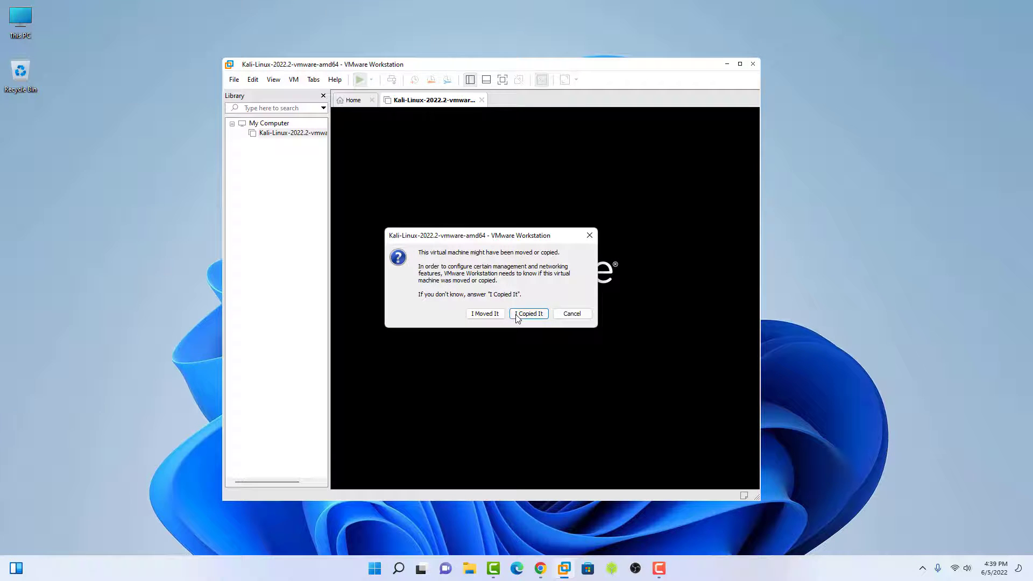
Answer "I Copied It" so Kali boots, and maximize the VMware window
left_click(516, 315)
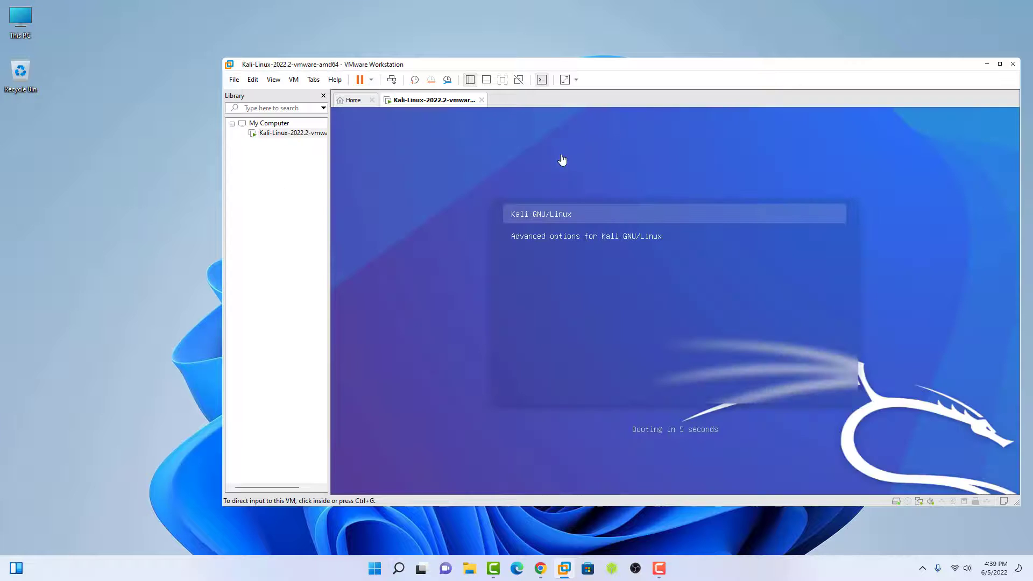
left_click_drag(744, 69, 709, 61)
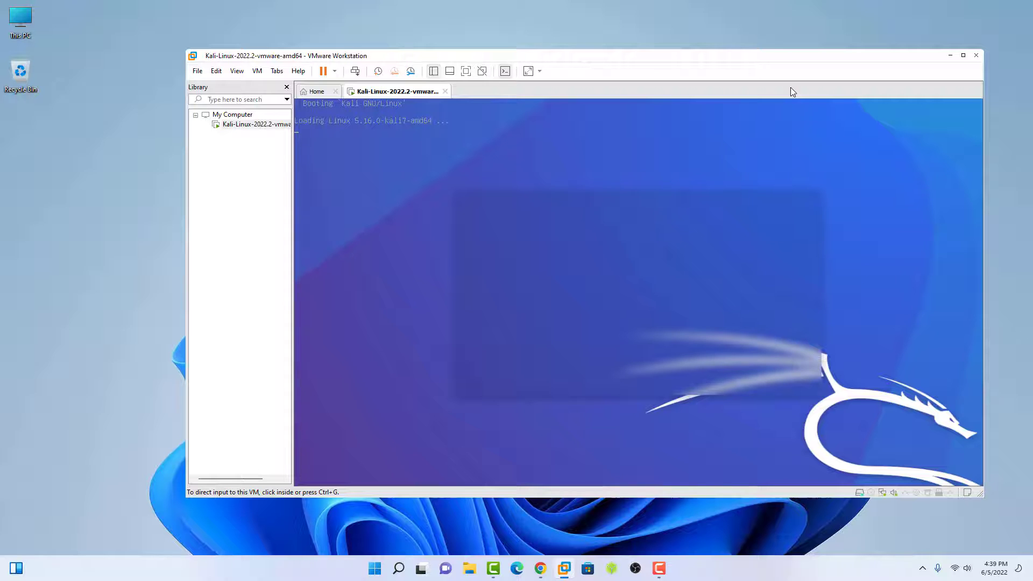
left_click(963, 55)
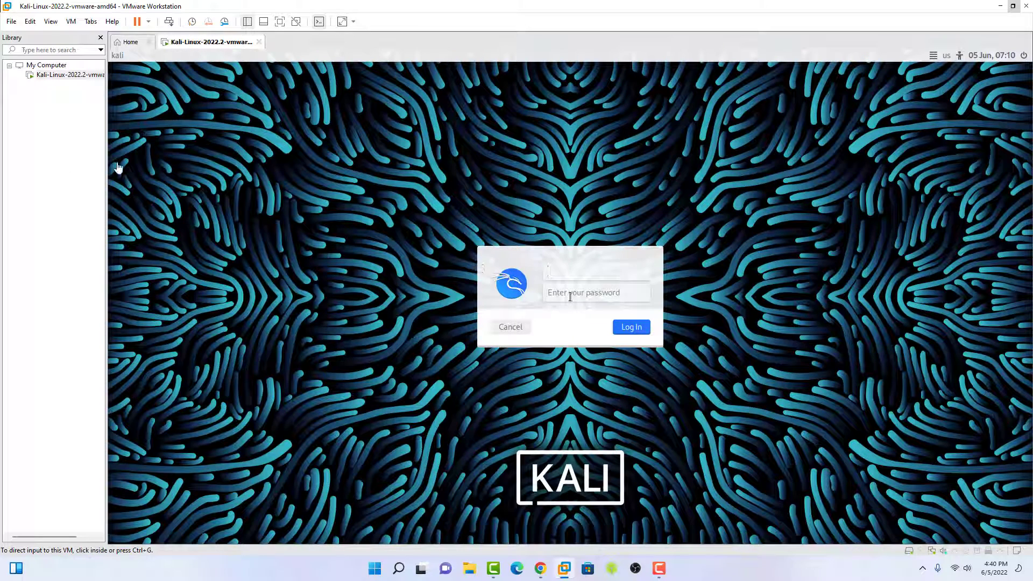
Restore, resize and reposition the VMware window, then focus the Kali username field
left_click(1012, 6)
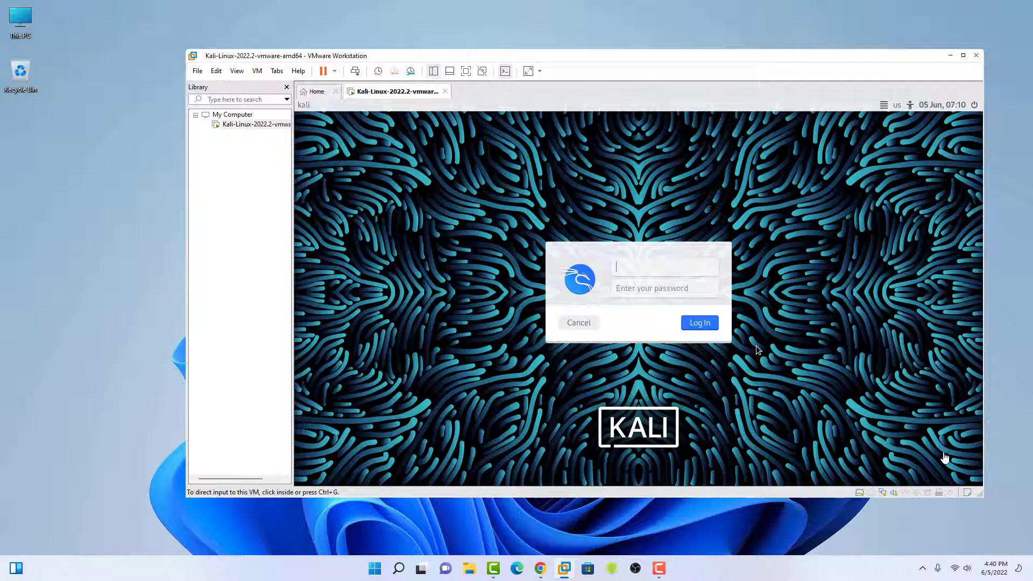
left_click_drag(983, 499, 563, 467)
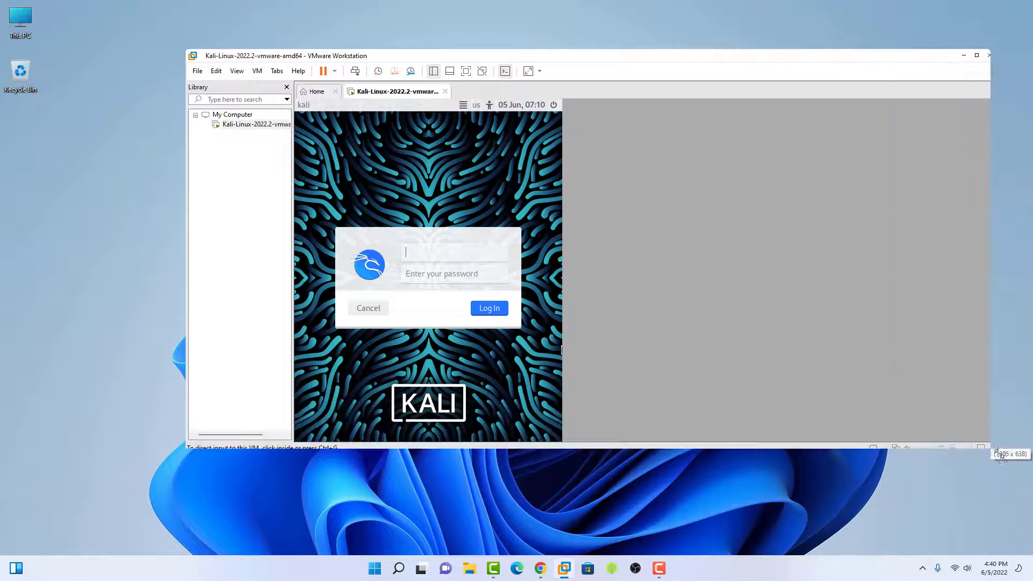
left_click_drag(562, 473, 938, 539)
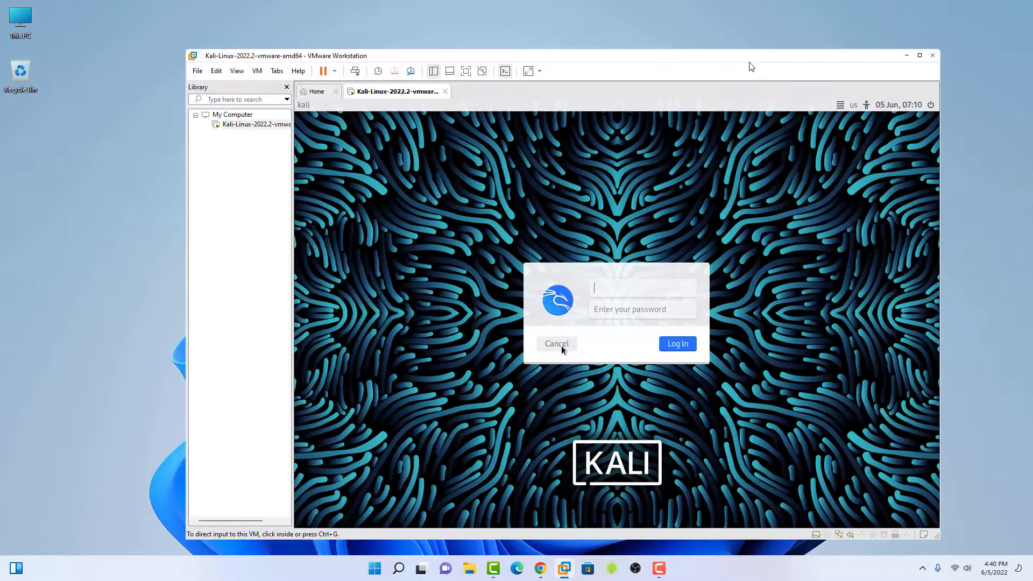
left_click_drag(739, 58, 715, 28)
left_click(608, 251)
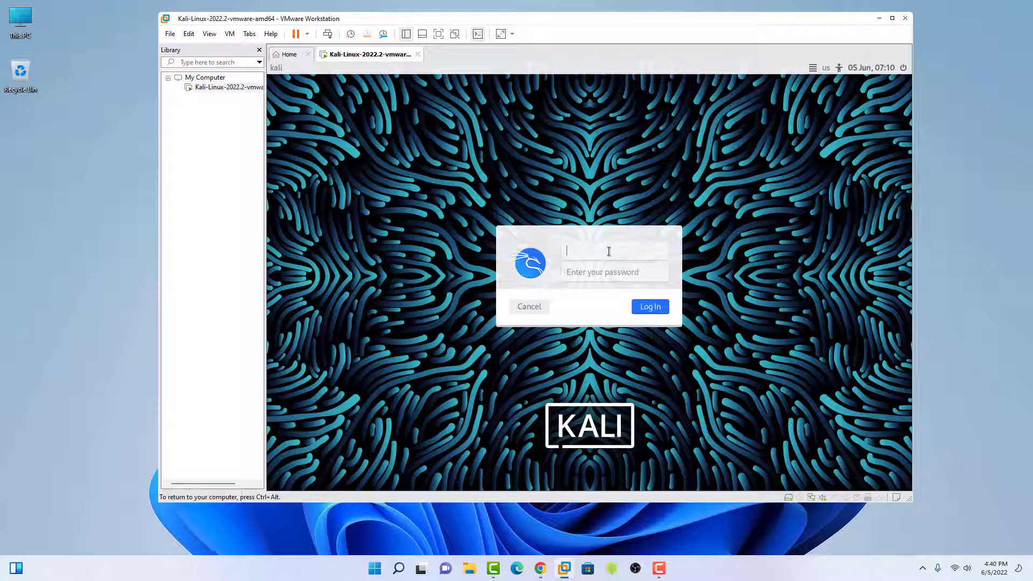
type("kali")
Log in to Kali as user kali with the password
key("Tab")
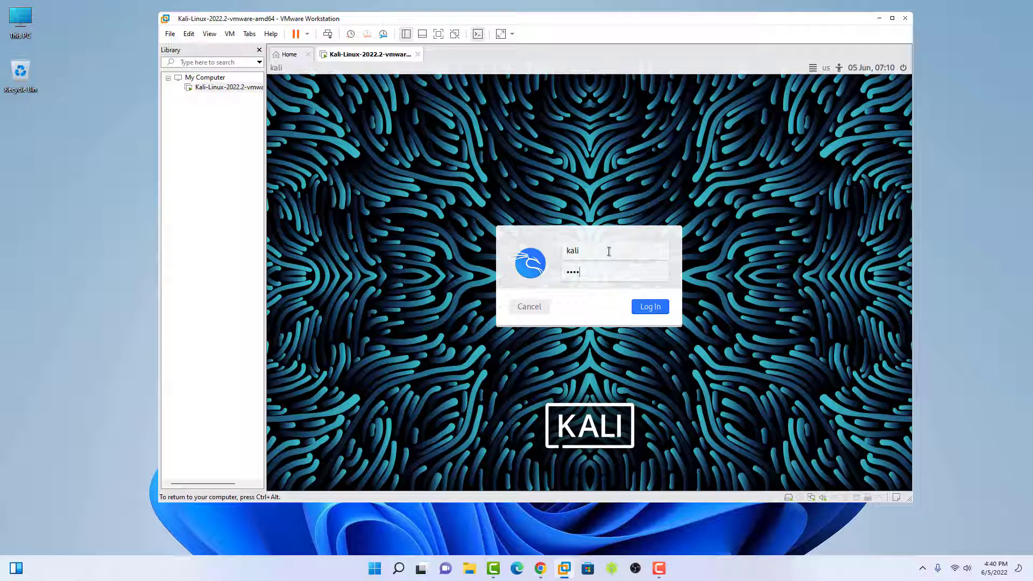
key("Return")
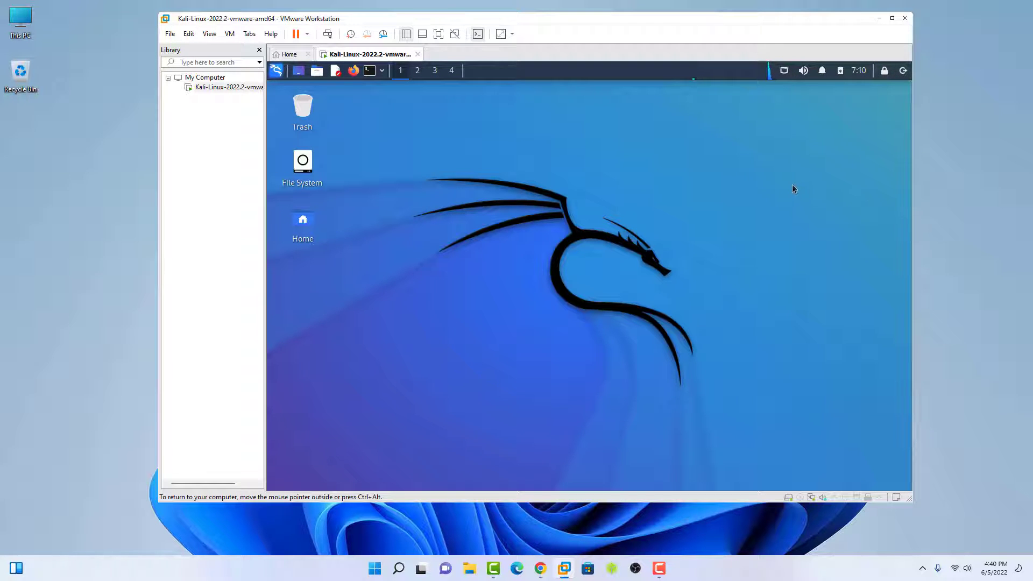
Open and enlarge a terminal, increase its font, and run cat /etc/os-release
left_click(370, 70)
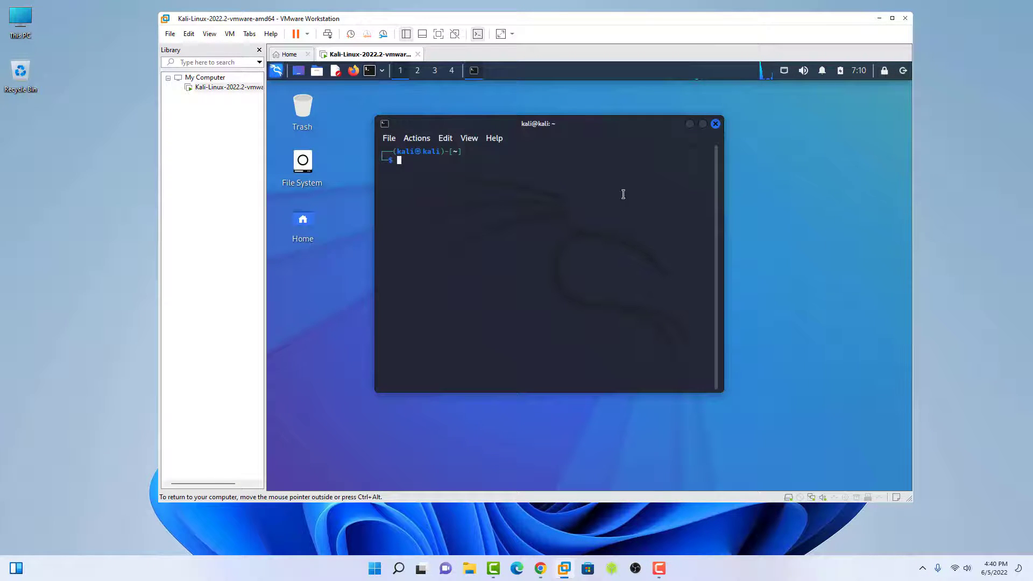
left_click_drag(723, 392, 863, 429)
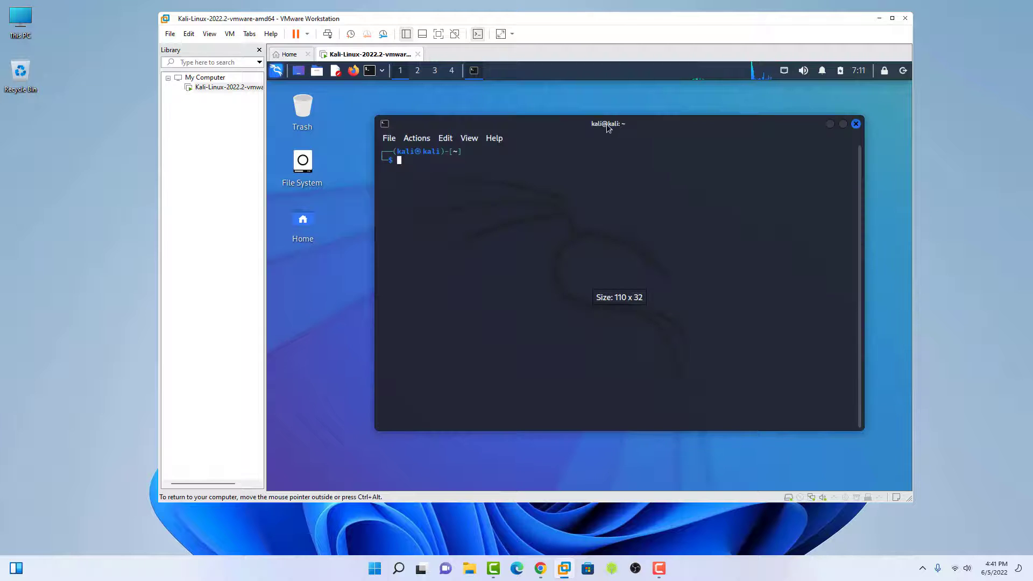
left_click_drag(608, 128, 586, 127)
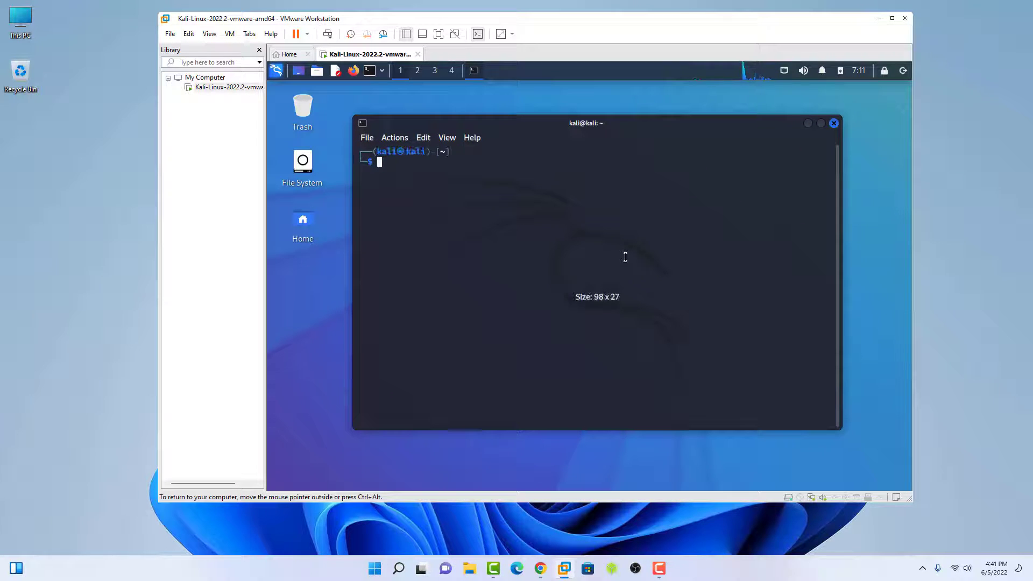
key("ctrl+plus")
key("ctrl+plus")
key("ctrl+plus")
key("ctrl+plus")
type("cat ")
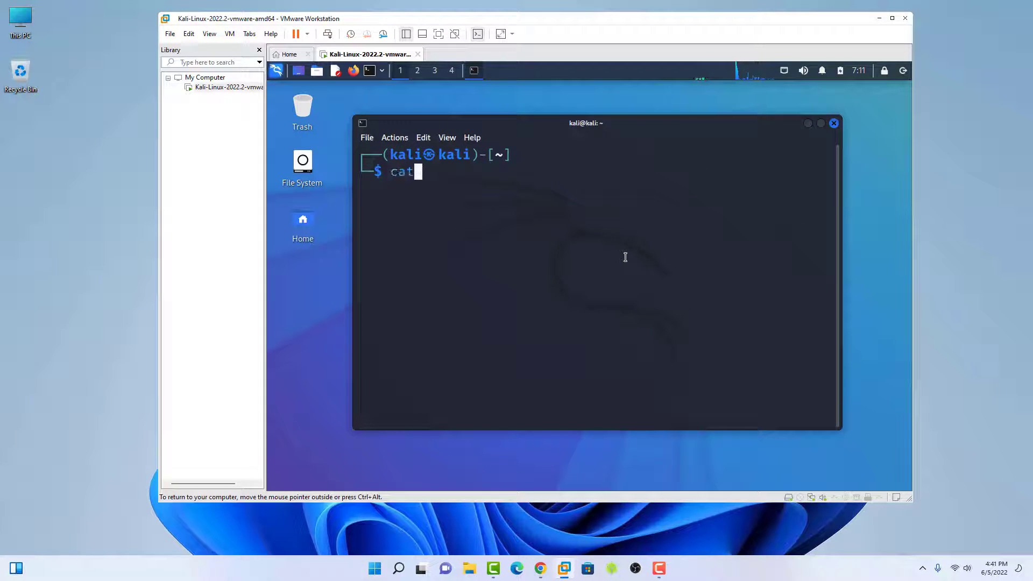
type("/et")
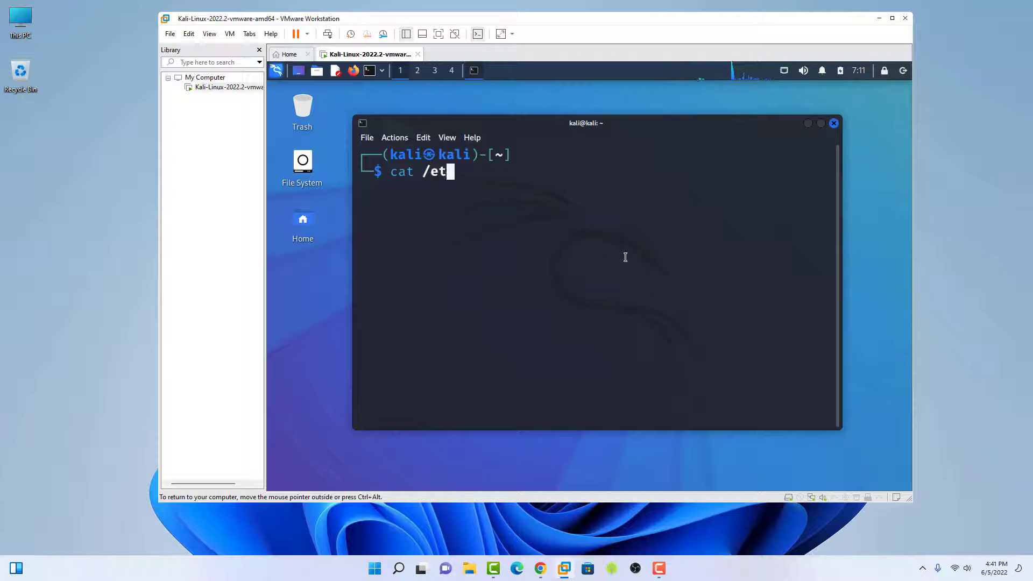
type("c/os")
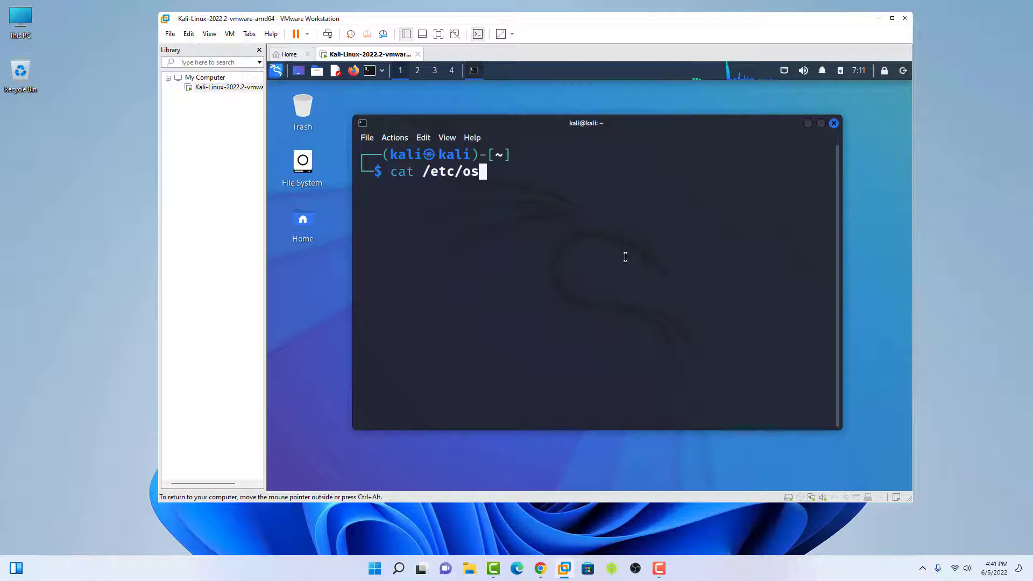
type("-release")
key("Return")
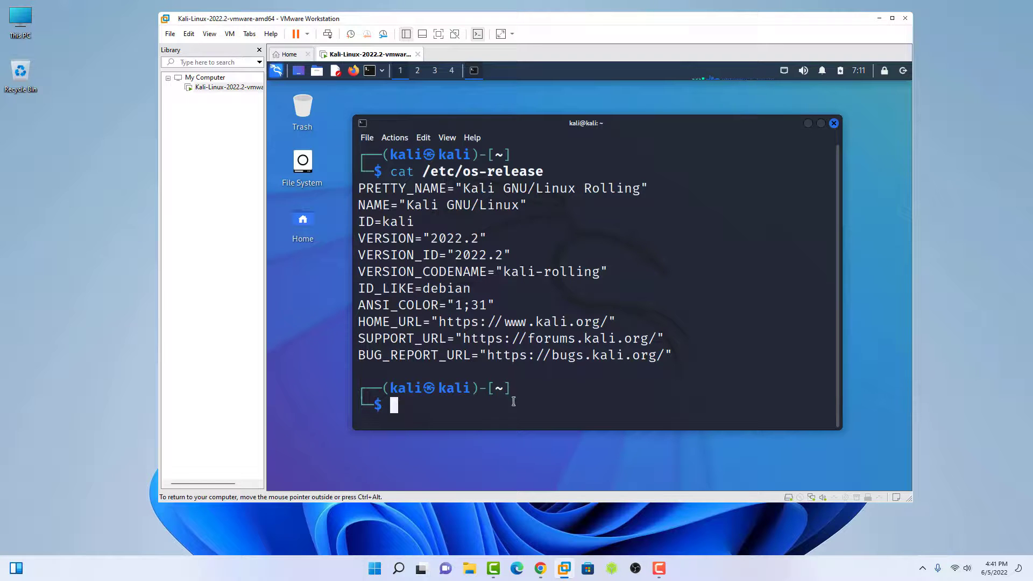
Close the os-release terminal window to return to the Kali dragon-wallpaper desktop
left_click(834, 123)
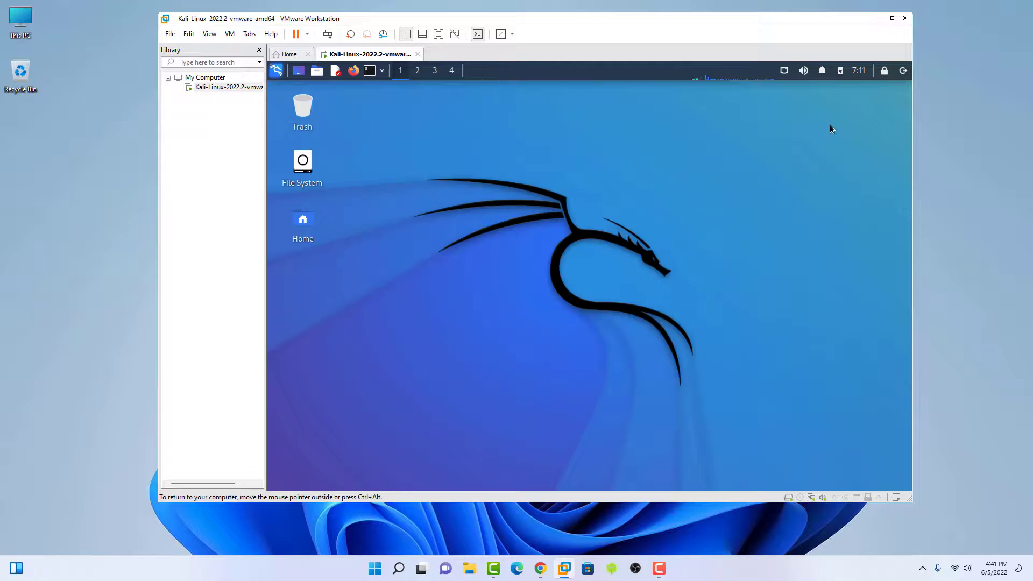